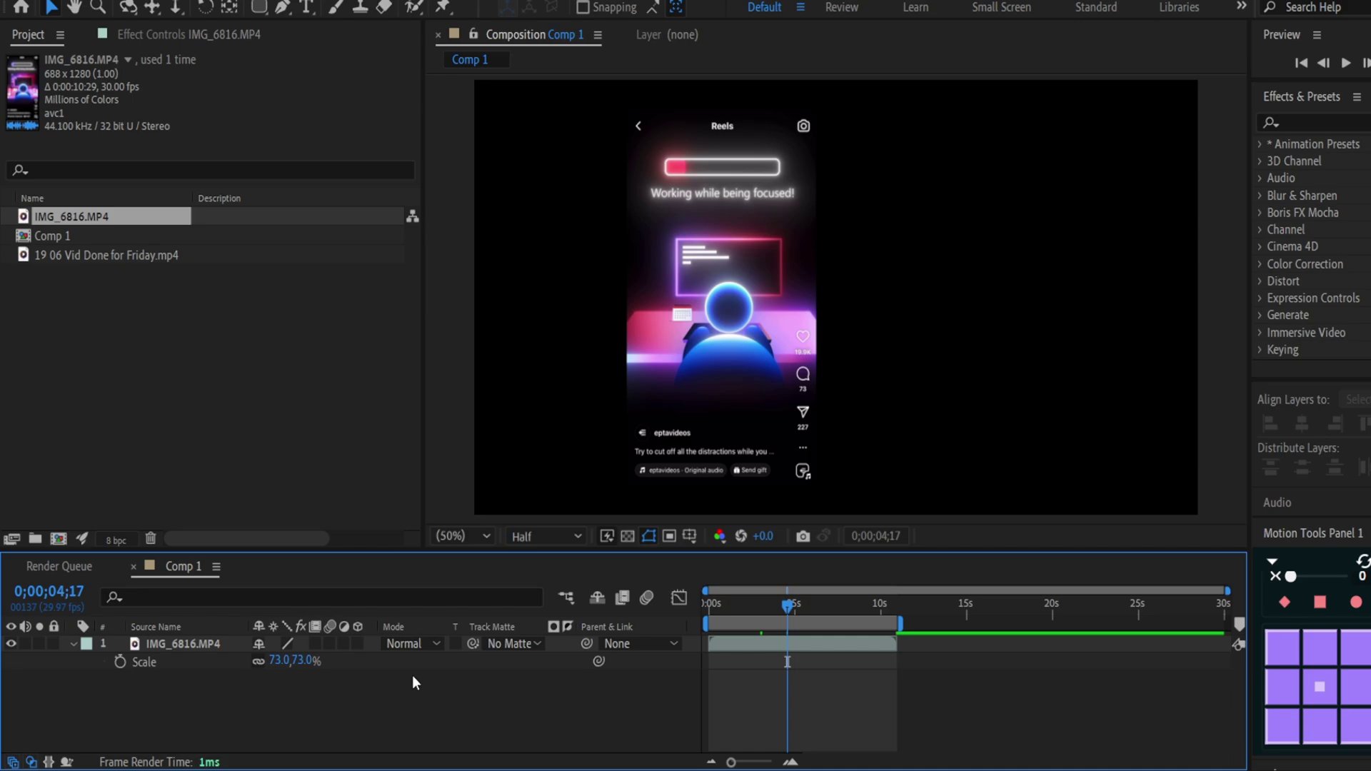
- Shift the phone clip slightly right to centre it in Comp 1, then reselect IMG_6816.MP4
left_click(182, 644)
left_click_drag(750, 370, 828, 375)
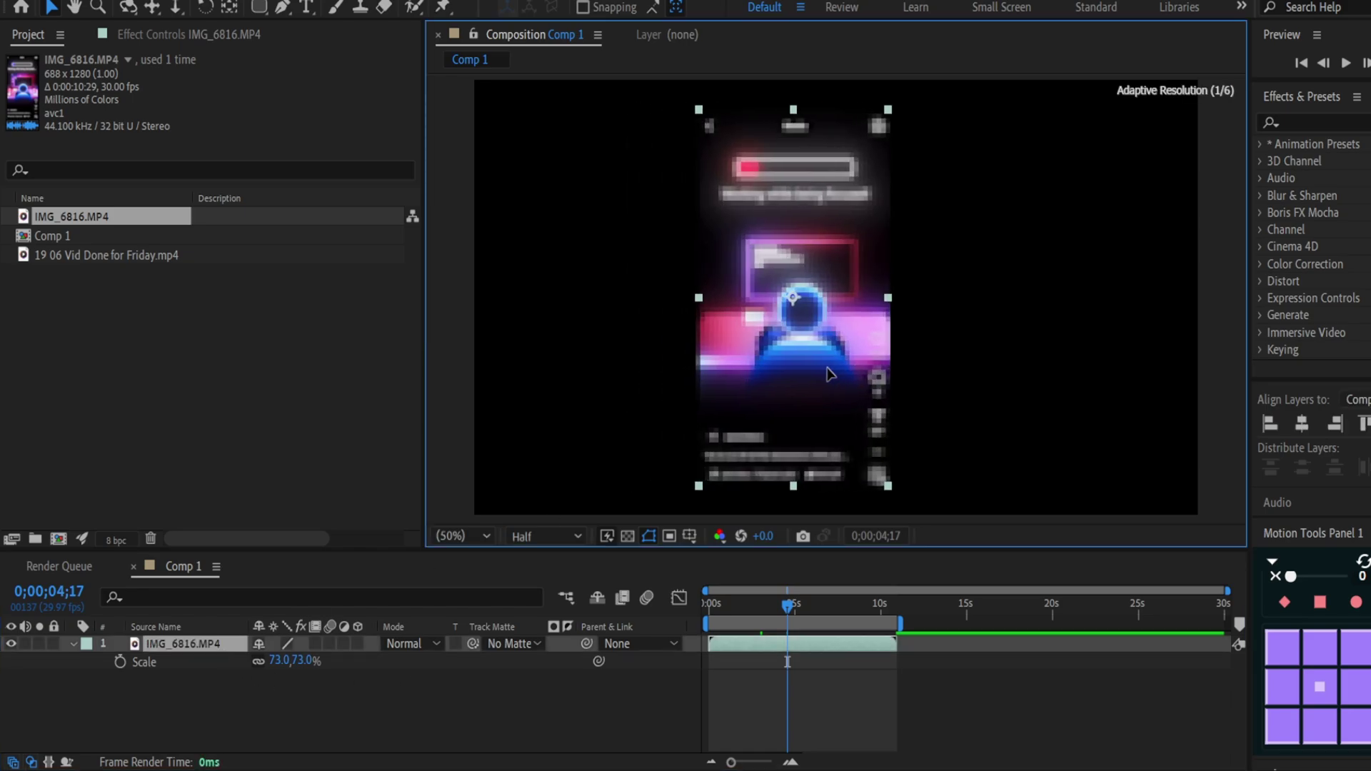
key("ctrl+z")
left_click(758, 362)
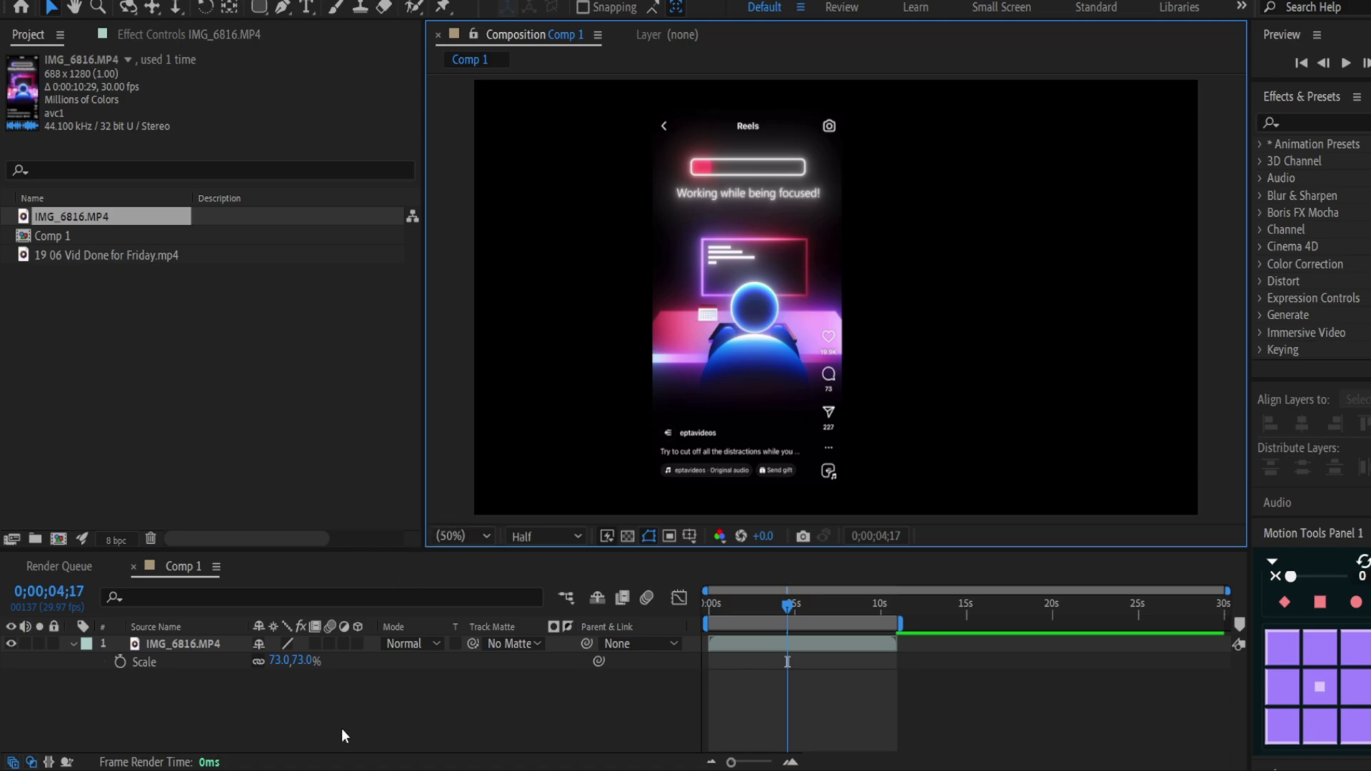
left_click(203, 647)
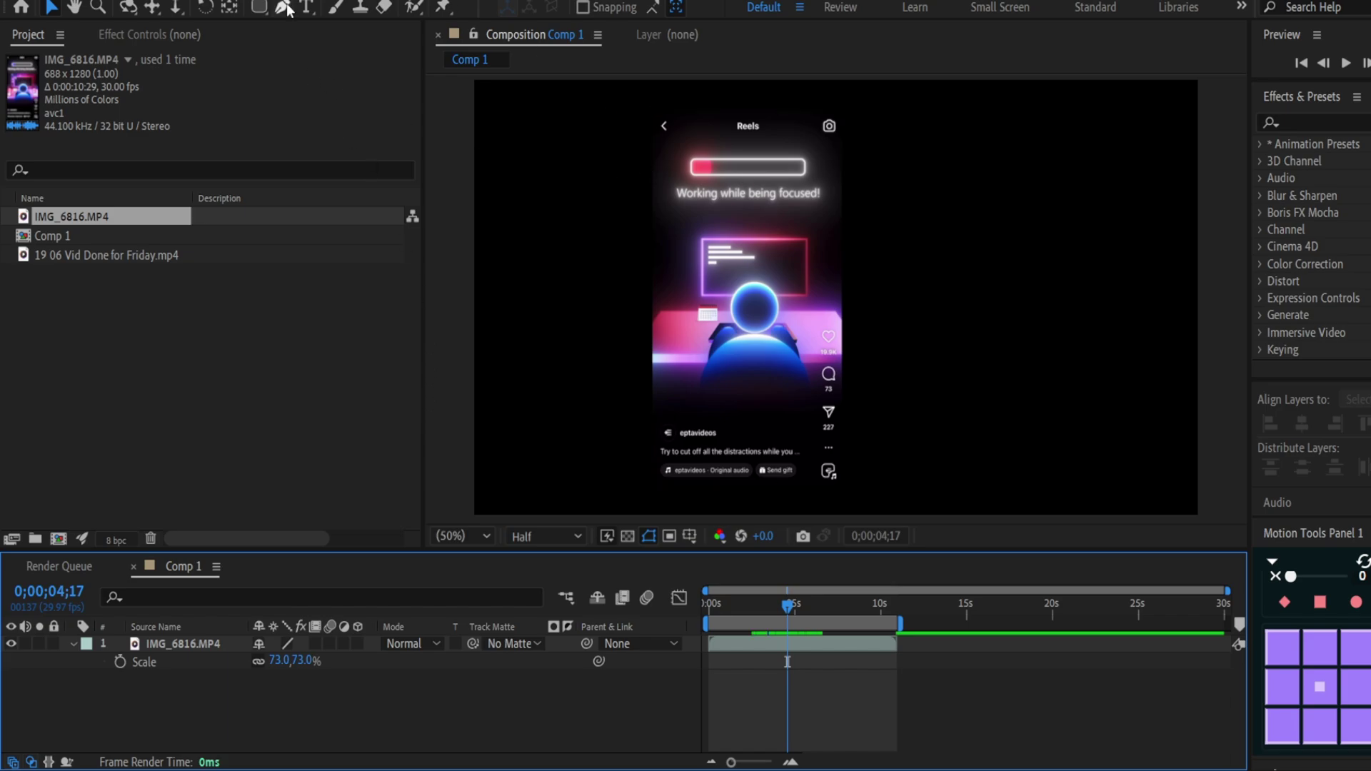
- Draw a rectangle from the phone's top-left corner across the entire phone screen
left_click(260, 8)
left_click_drag(648, 103, 676, 135)
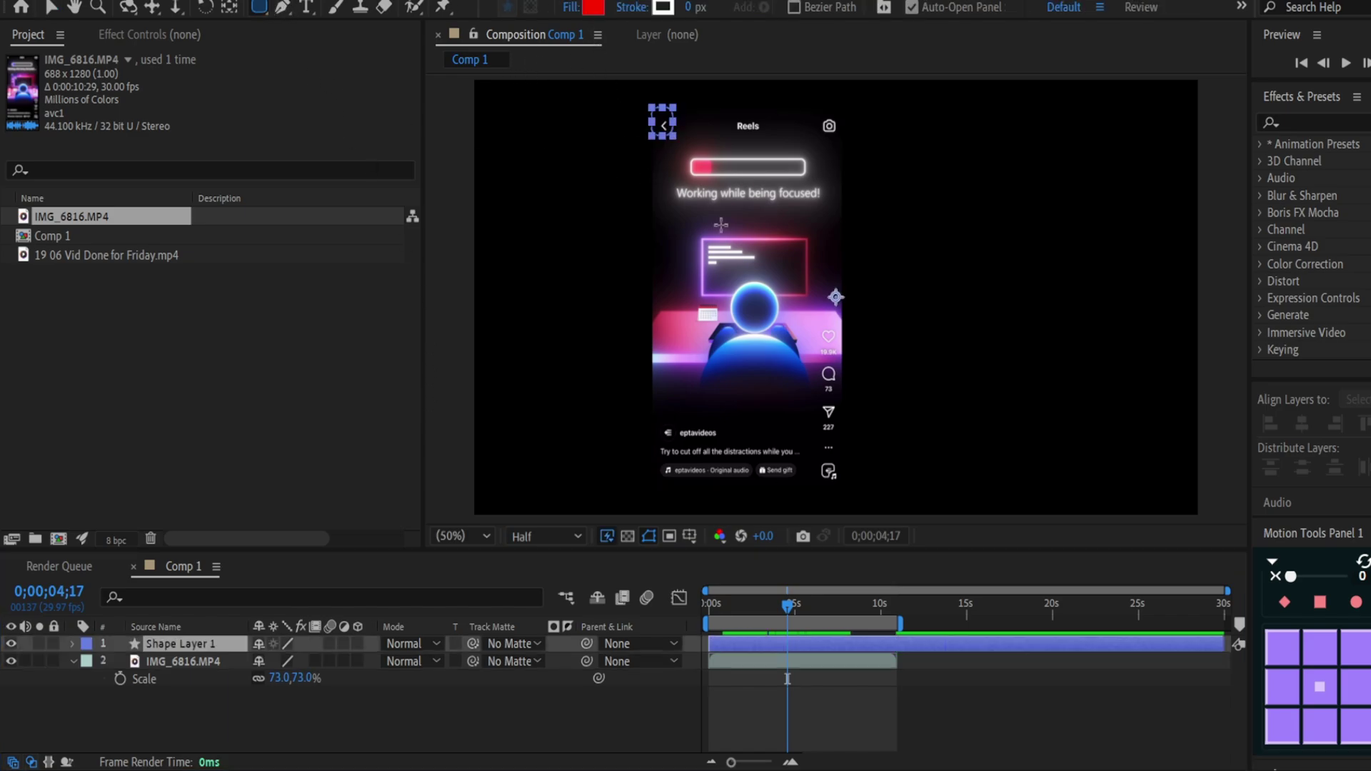
left_click_drag(719, 227, 843, 500)
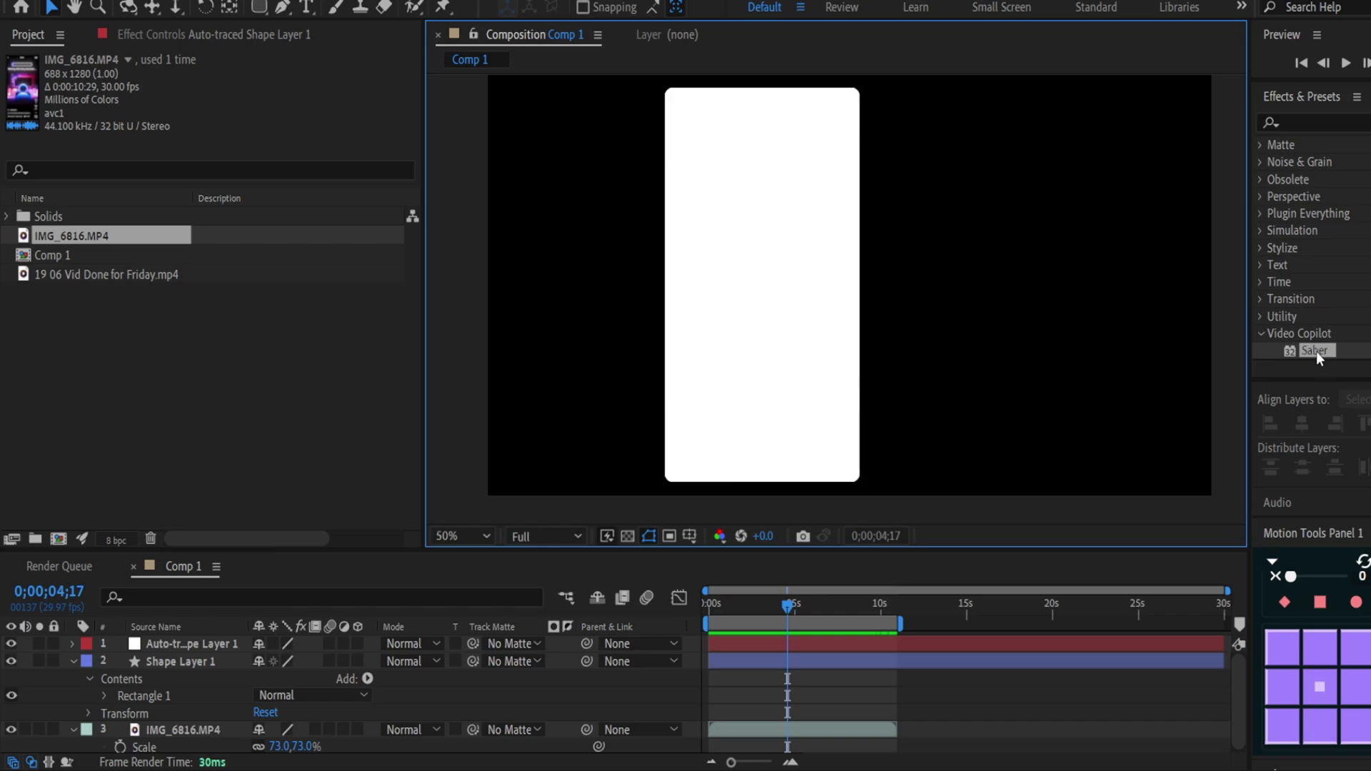
- Apply Saber to the auto-traced layer and set its Core Type to Layer Masks
mouse_move(1323, 357)
left_mouse_down()
mouse_move(388, 544)
mouse_move(207, 642)
left_mouse_up()
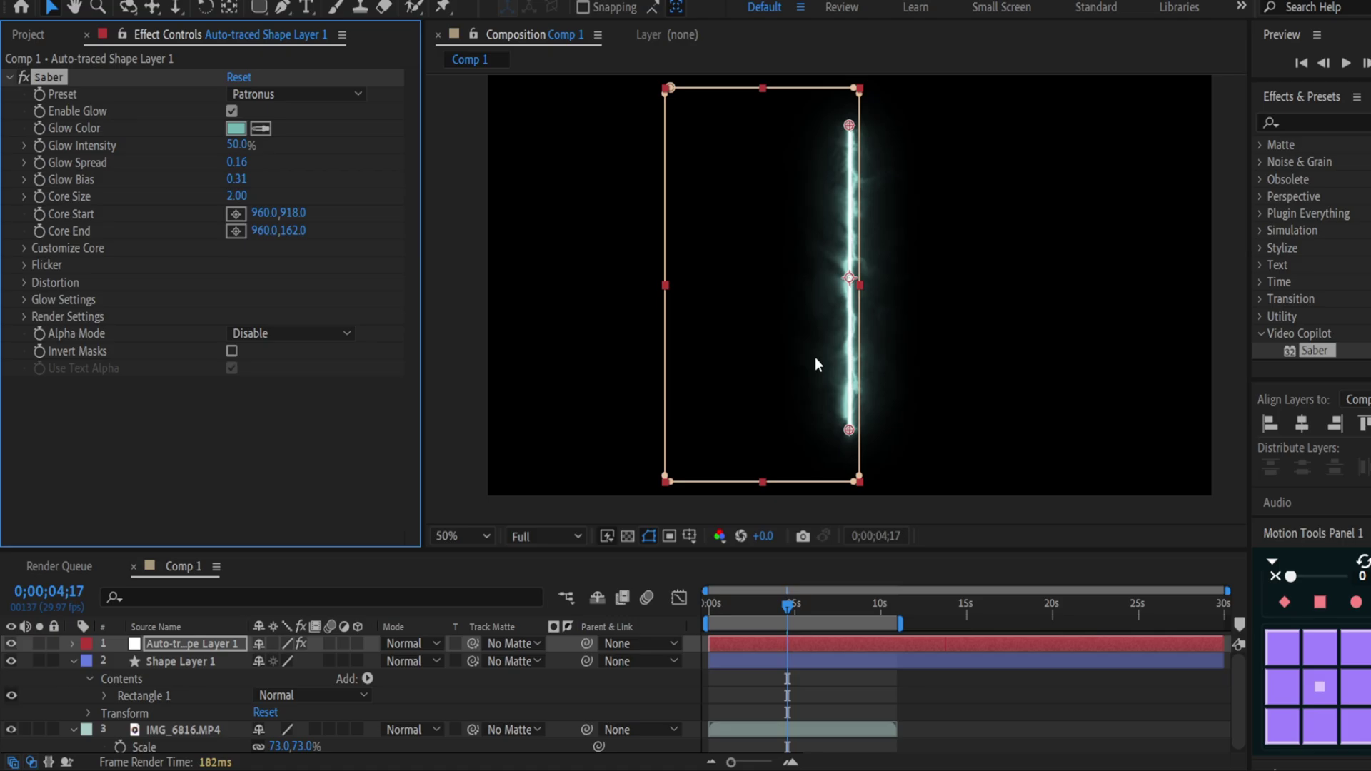
left_click(25, 250)
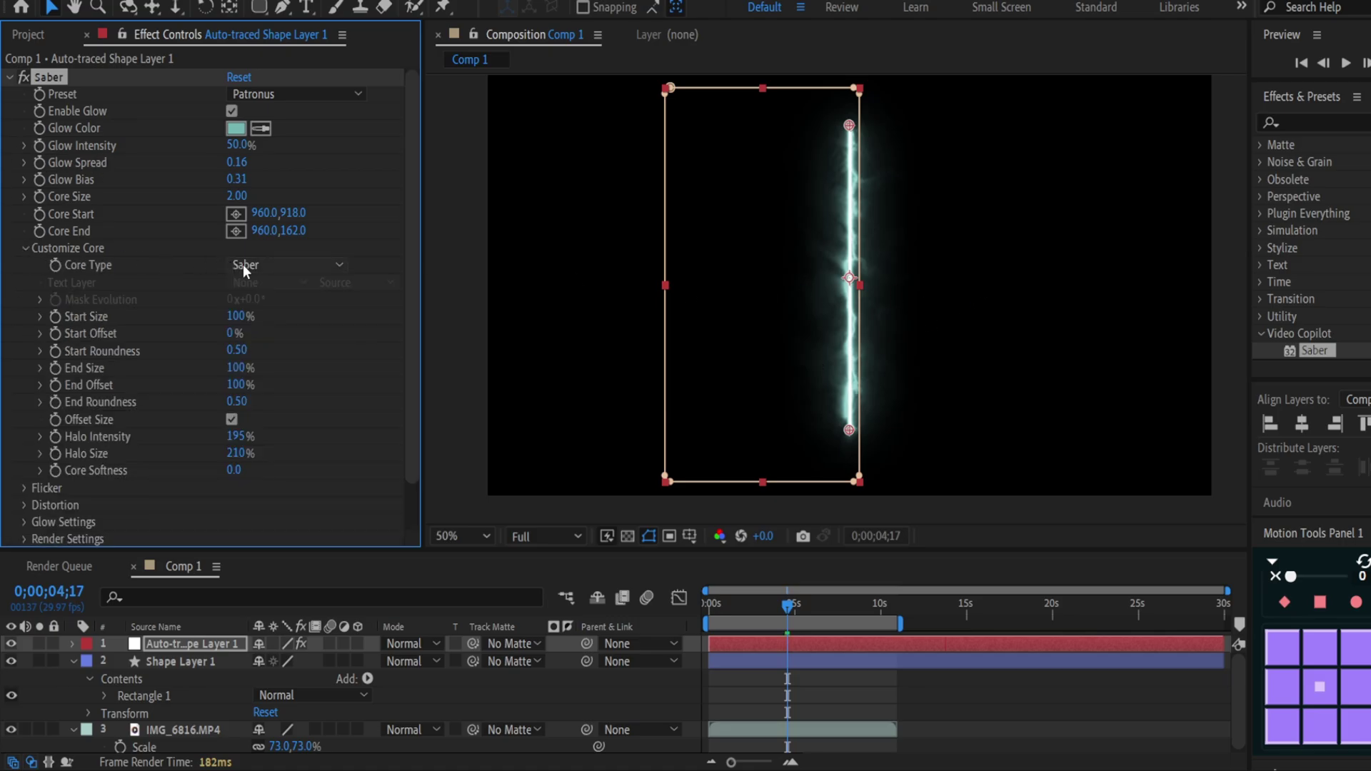
left_click(277, 312)
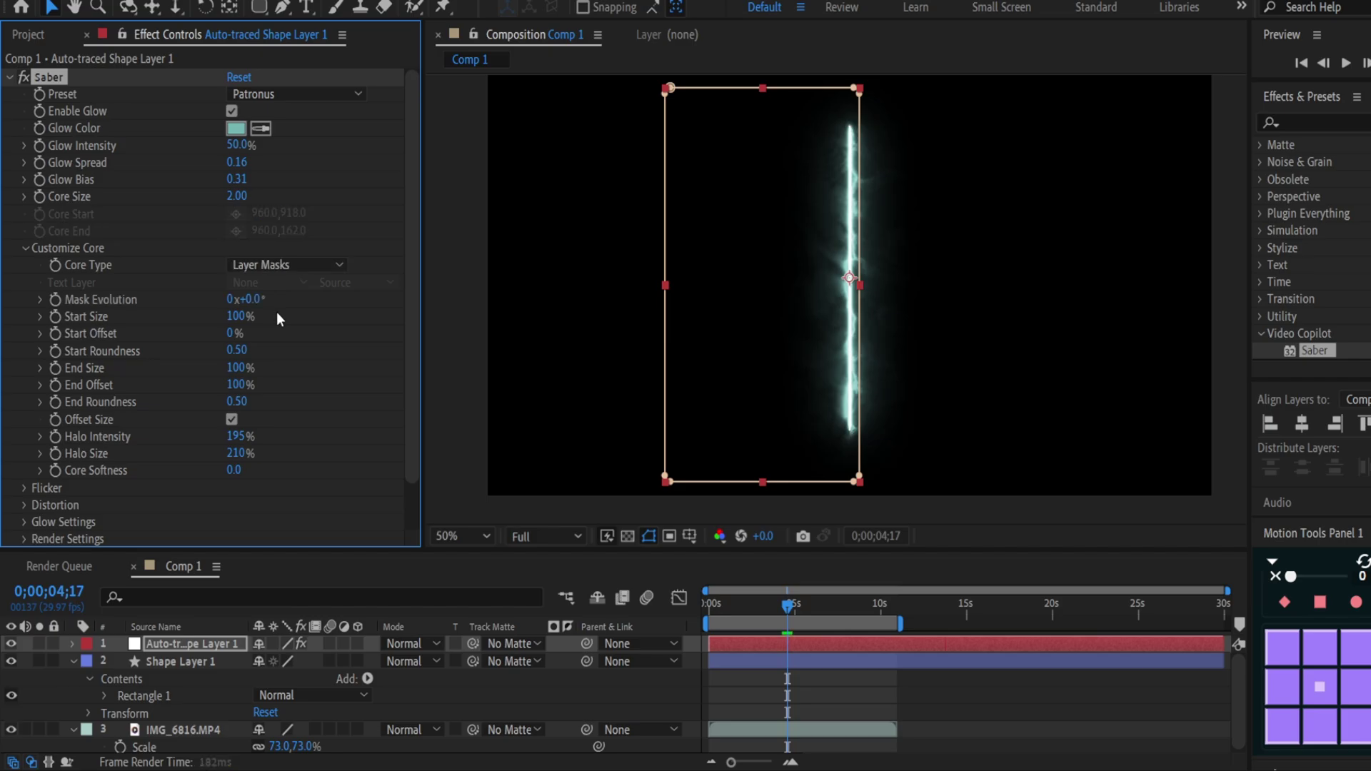
scroll(199, 309, "down", 1)
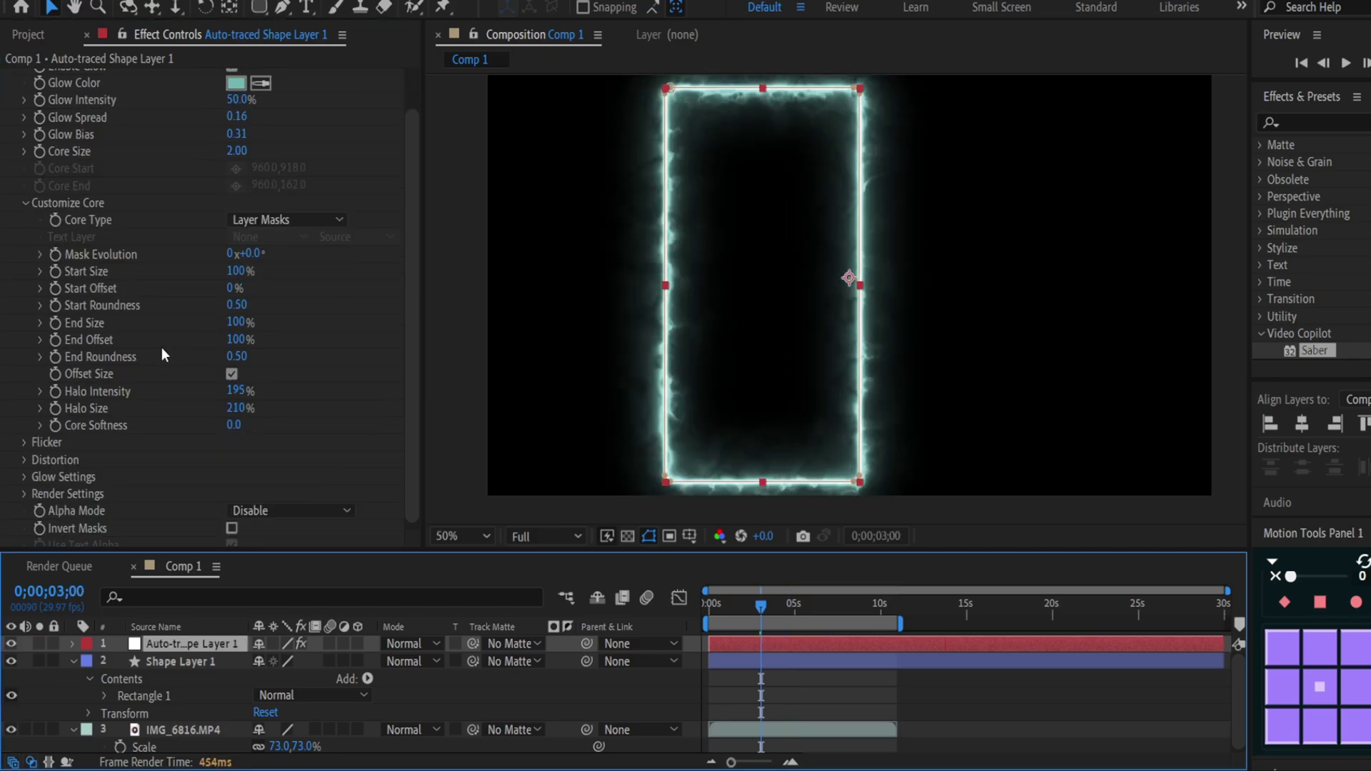
scroll(142, 321, "up", 1)
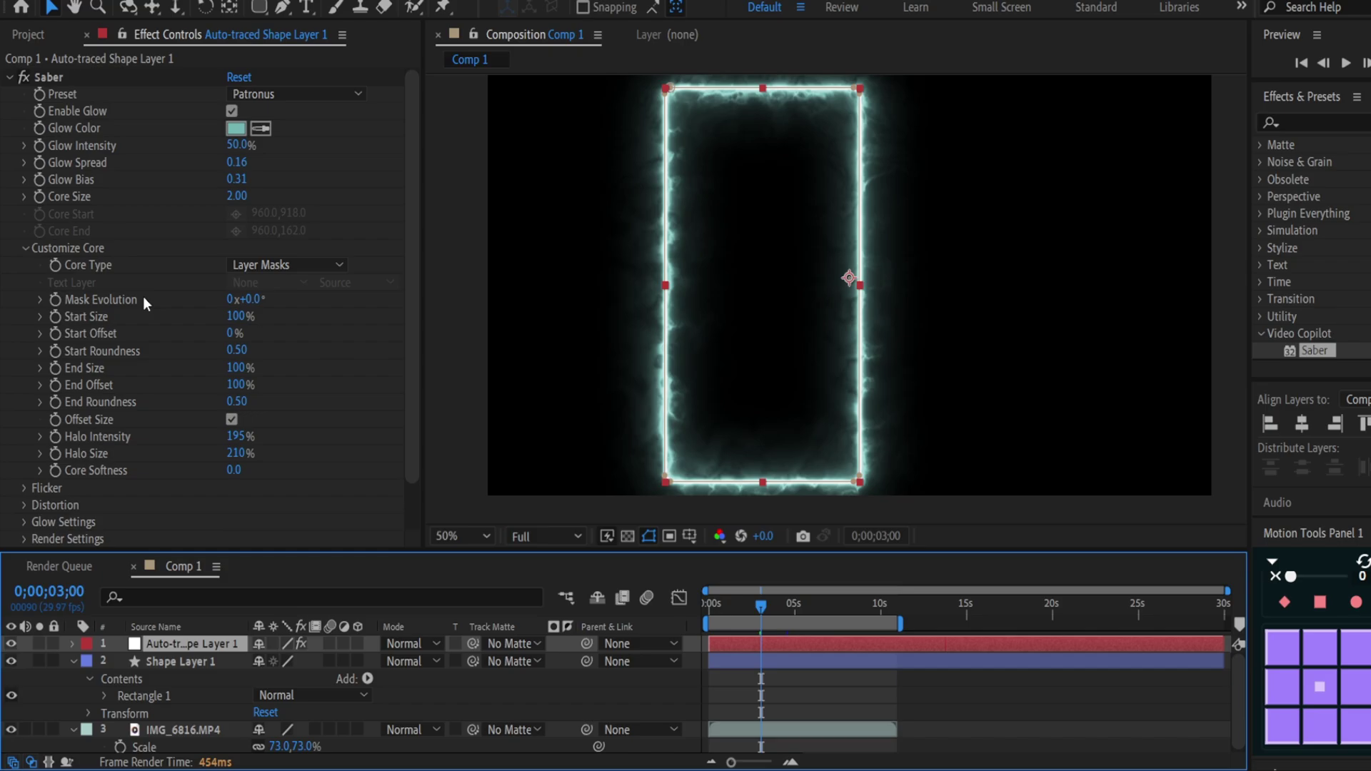
scroll(143, 296, "down", 1)
- Set Saber's Composite Settings to Transparent and delete Shape Layer 1
left_click(24, 487)
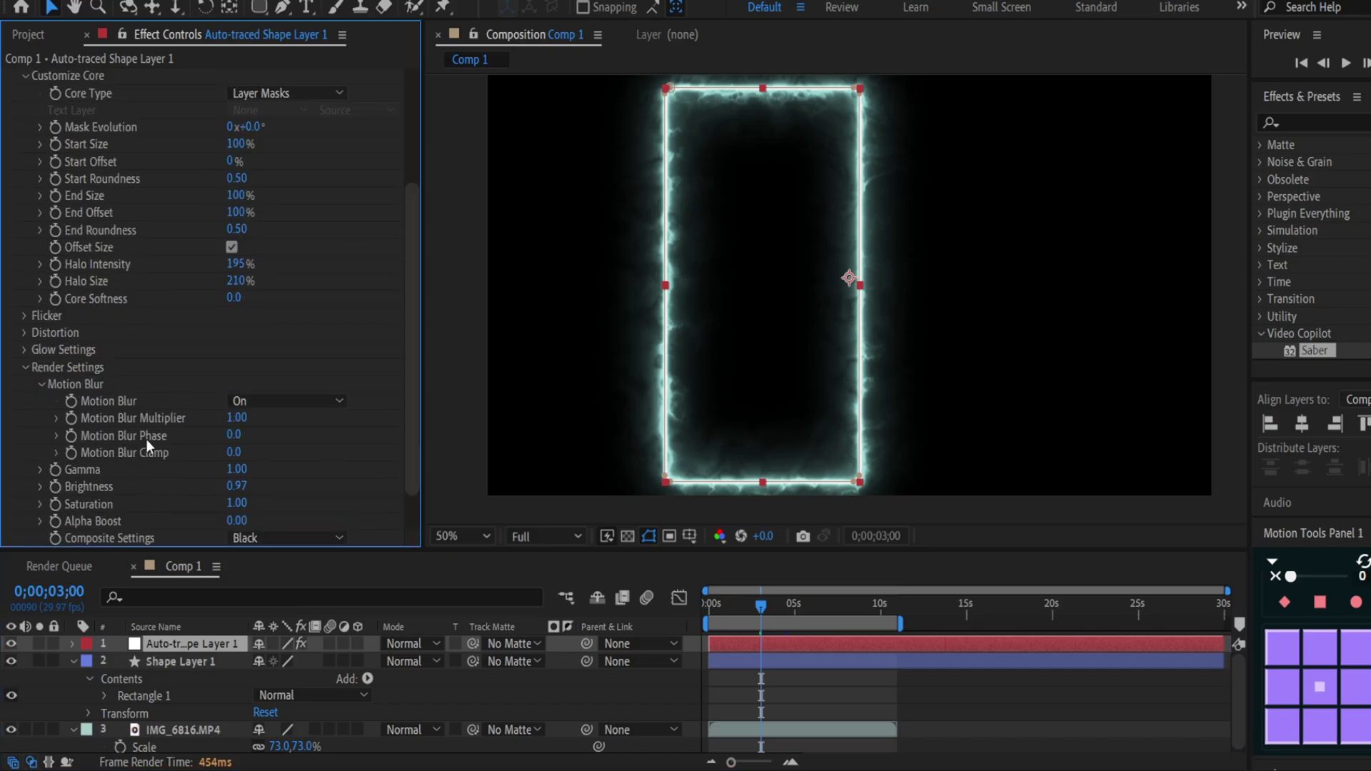
scroll(146, 440, "down", 2)
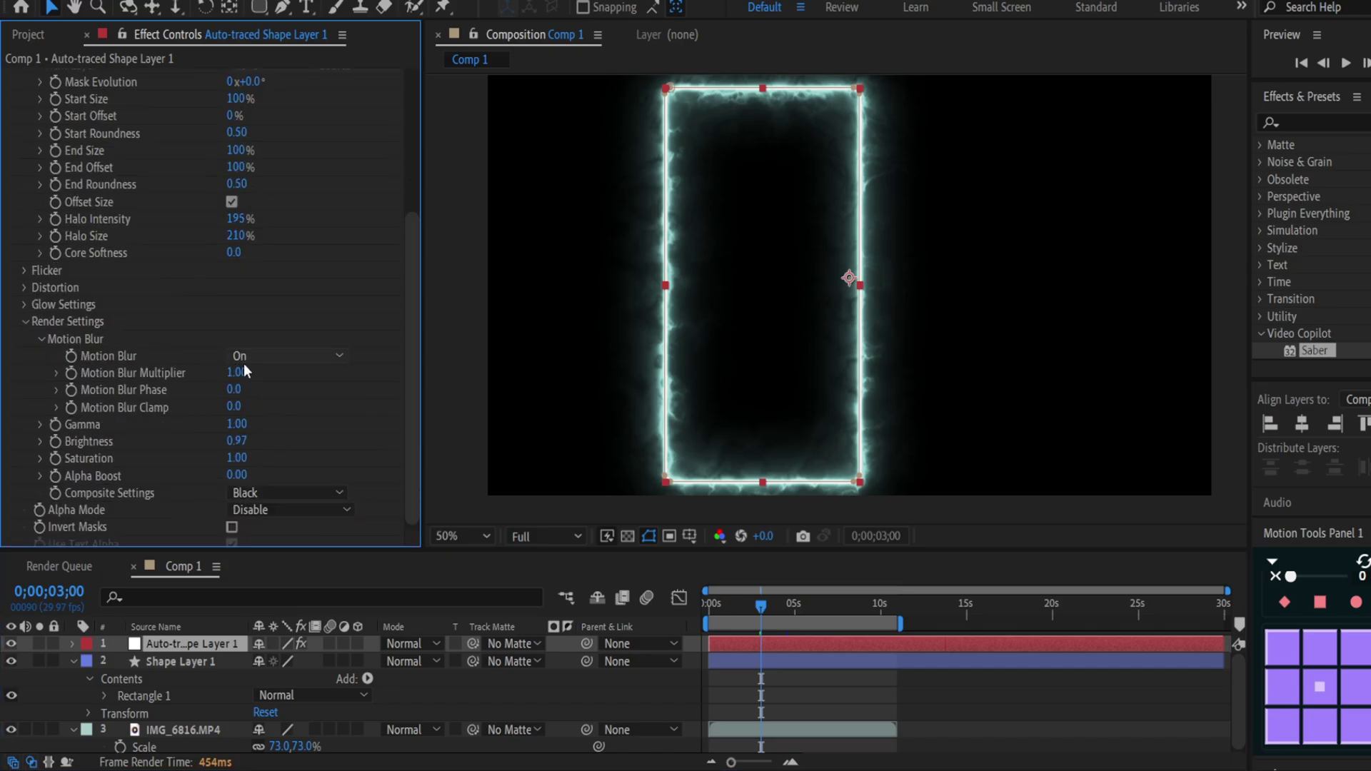
left_click(269, 513)
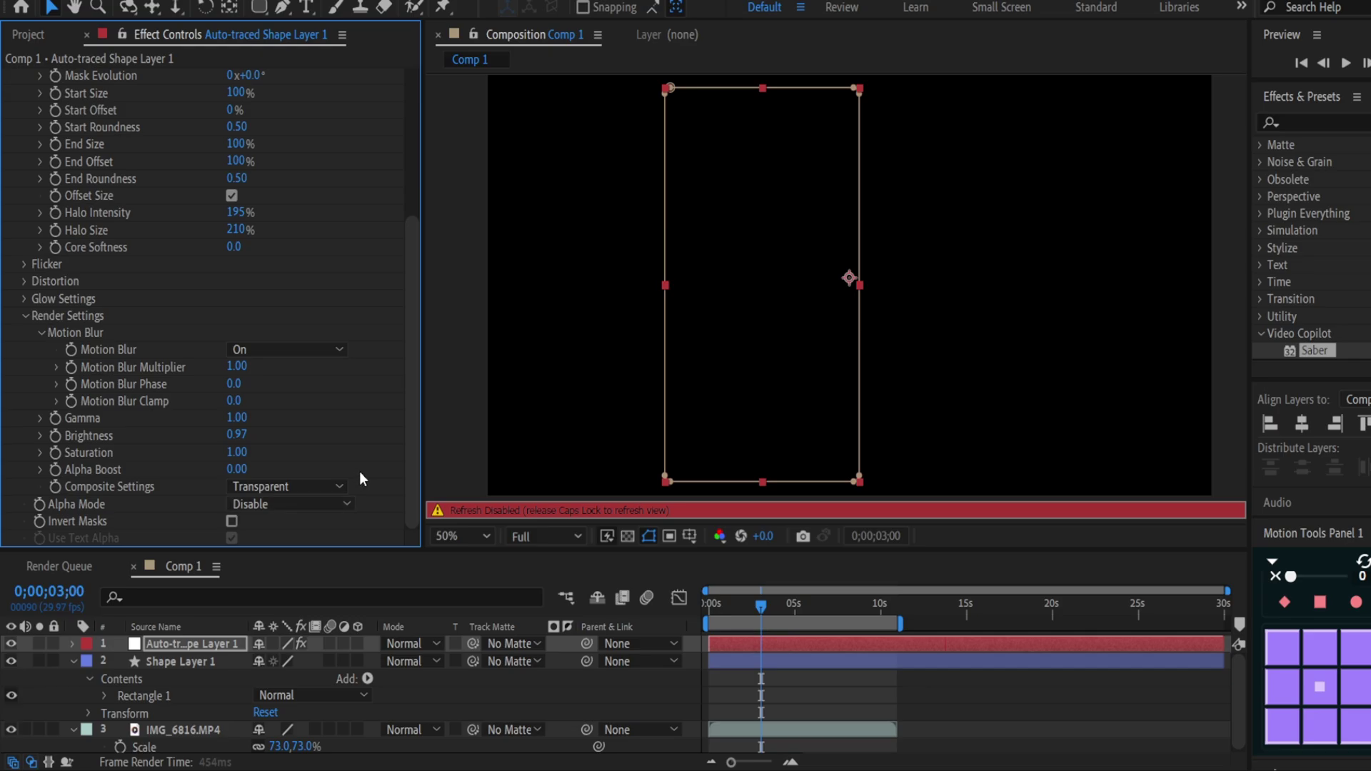
key("Caps_Lock")
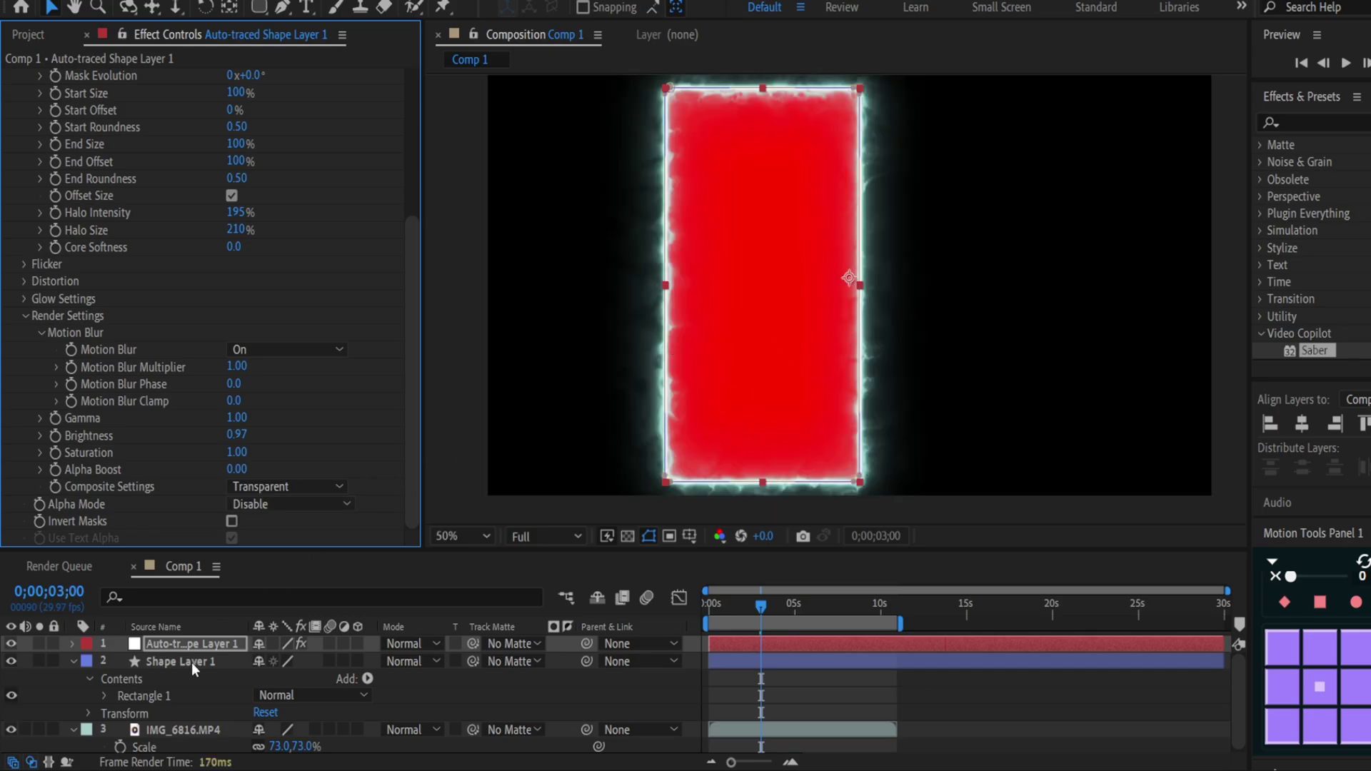
left_click(192, 662)
key("Delete")
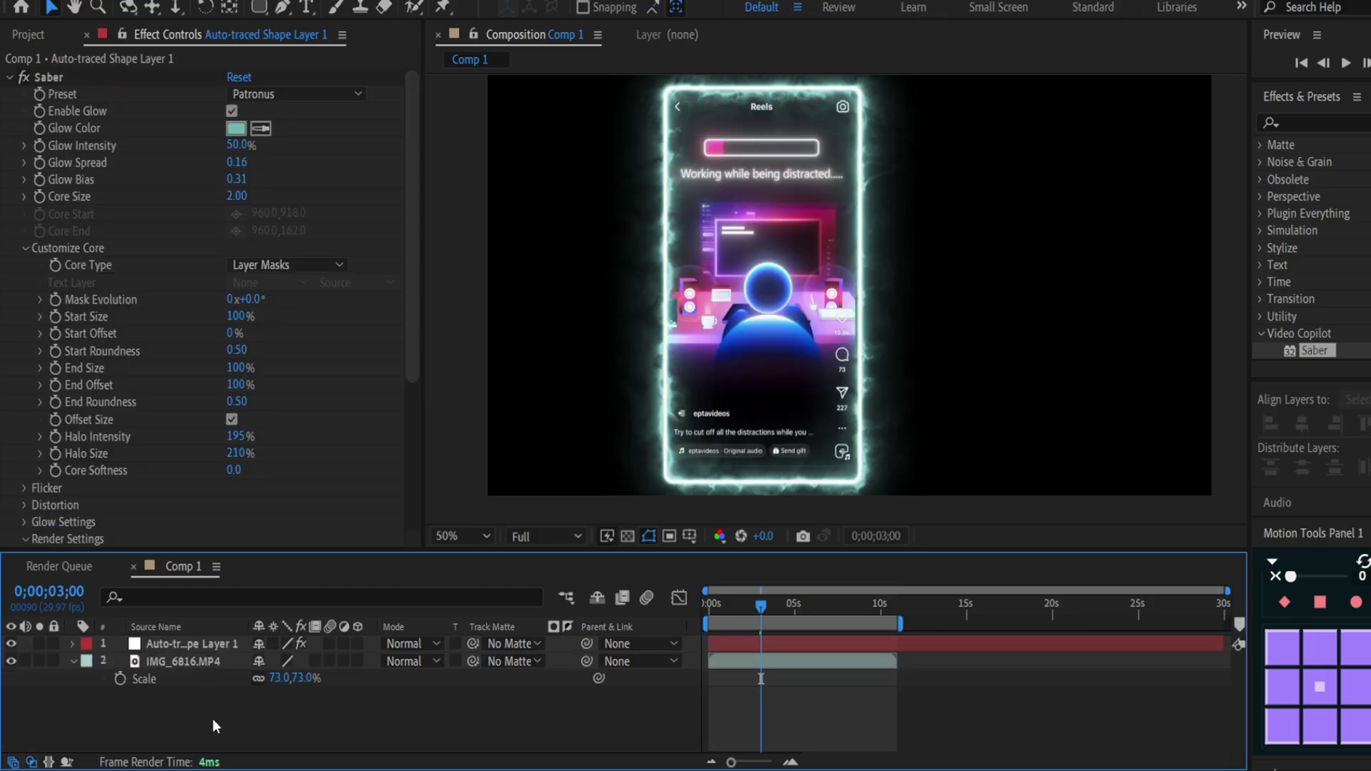
- Change the auto-traced layer's Saber Glow Color to blue
left_click(787, 426)
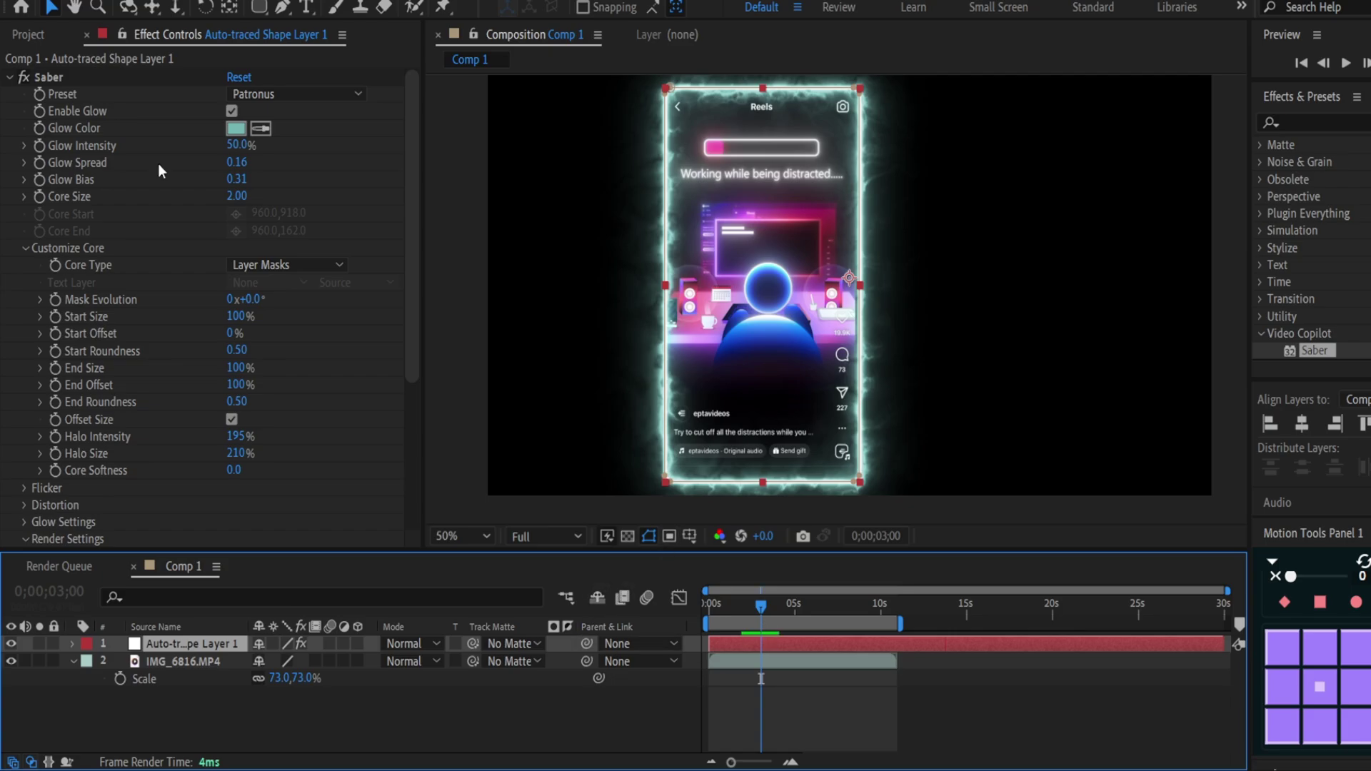
left_click(236, 129)
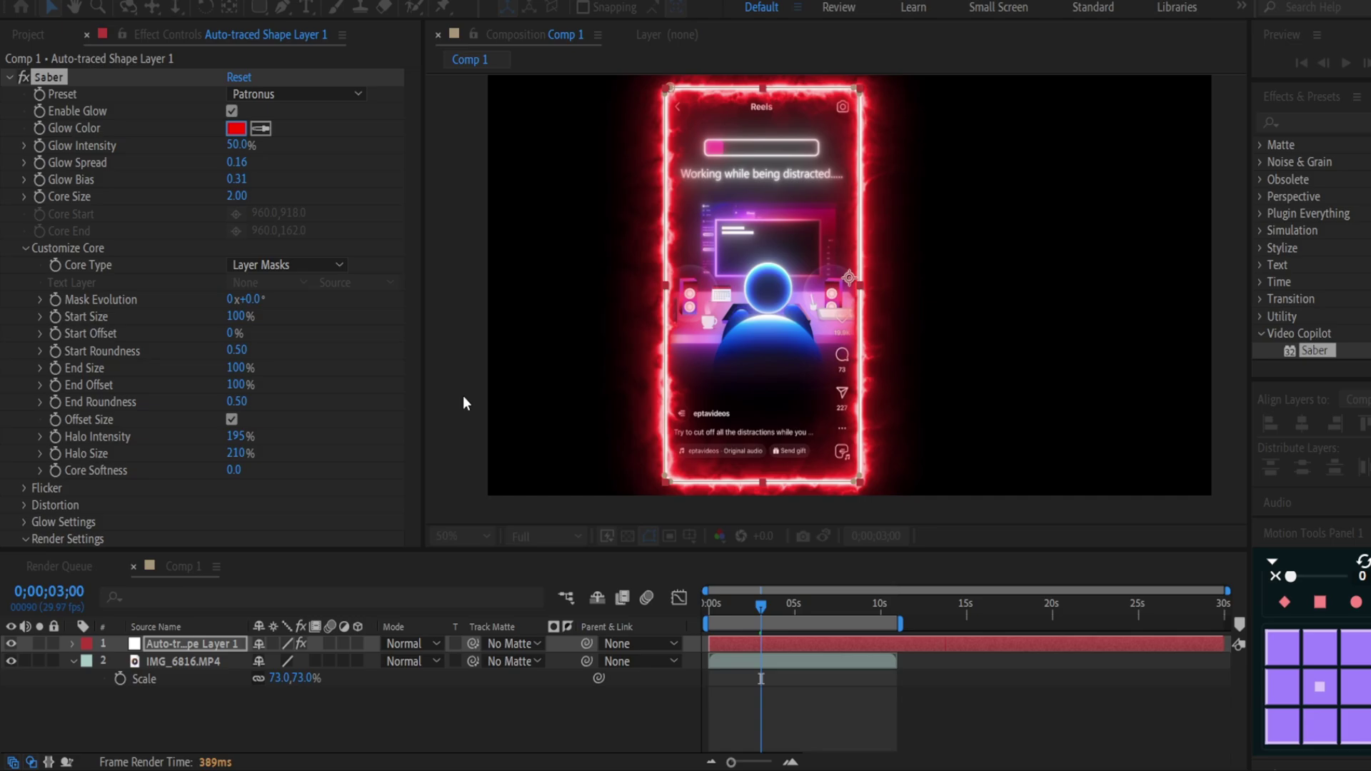
key("ctrl+z")
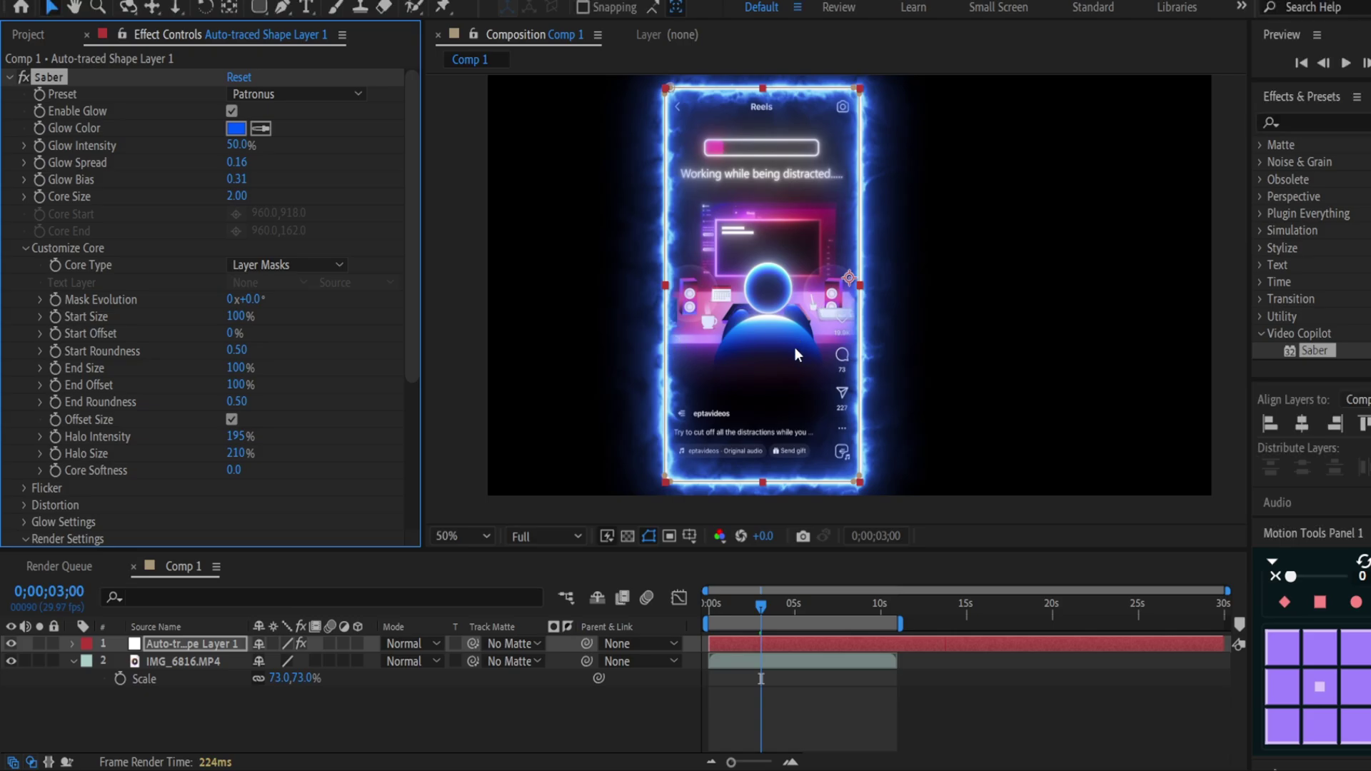
left_click(319, 197)
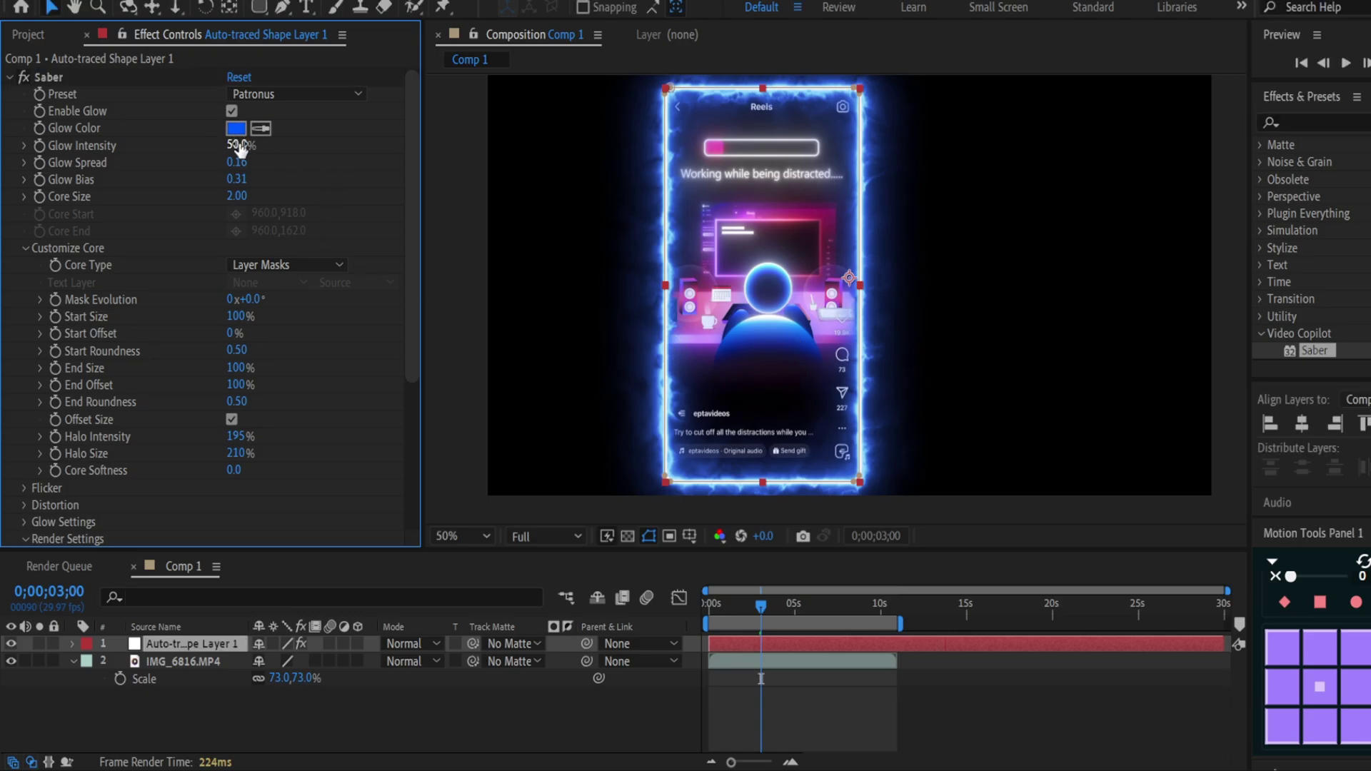
scroll(234, 150, "down", 5)
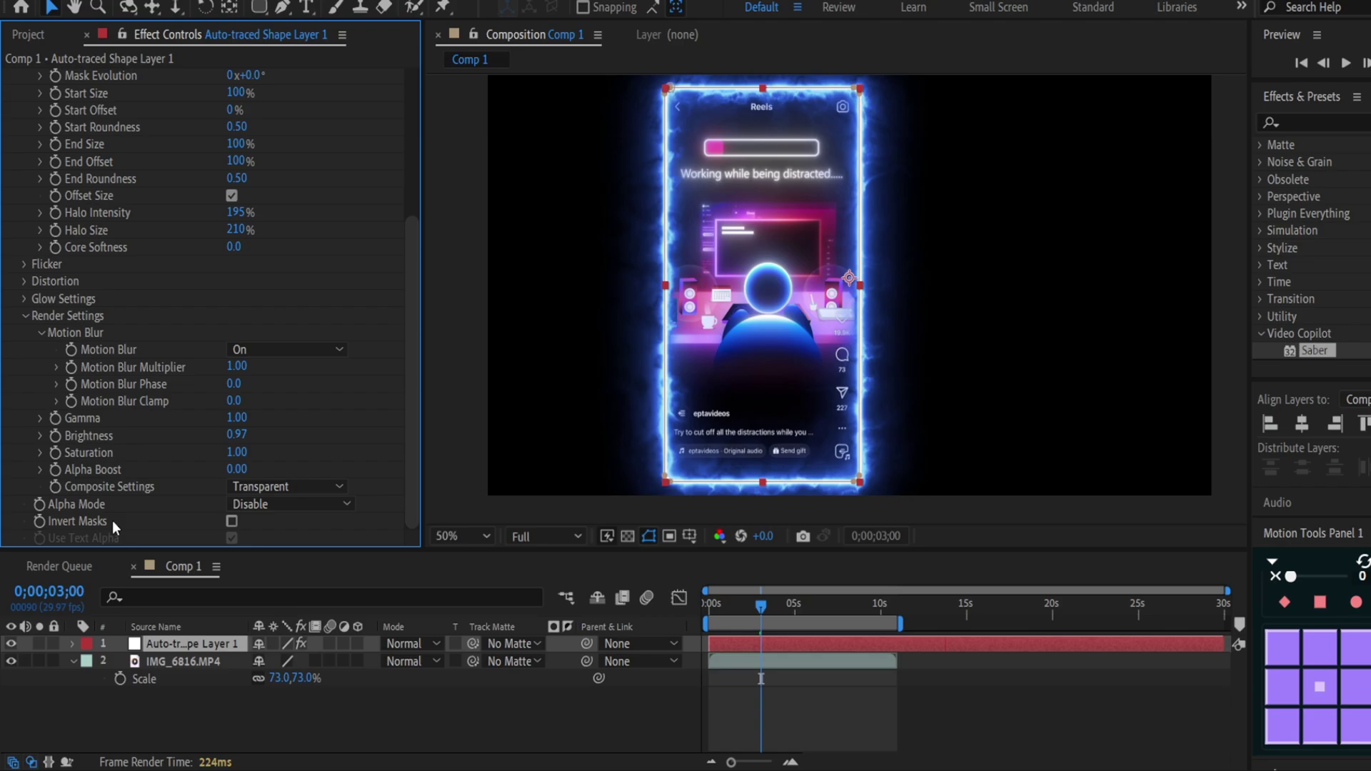
scroll(113, 521, "up", 3)
scroll(108, 450, "up", 3)
scroll(98, 344, "down", 3)
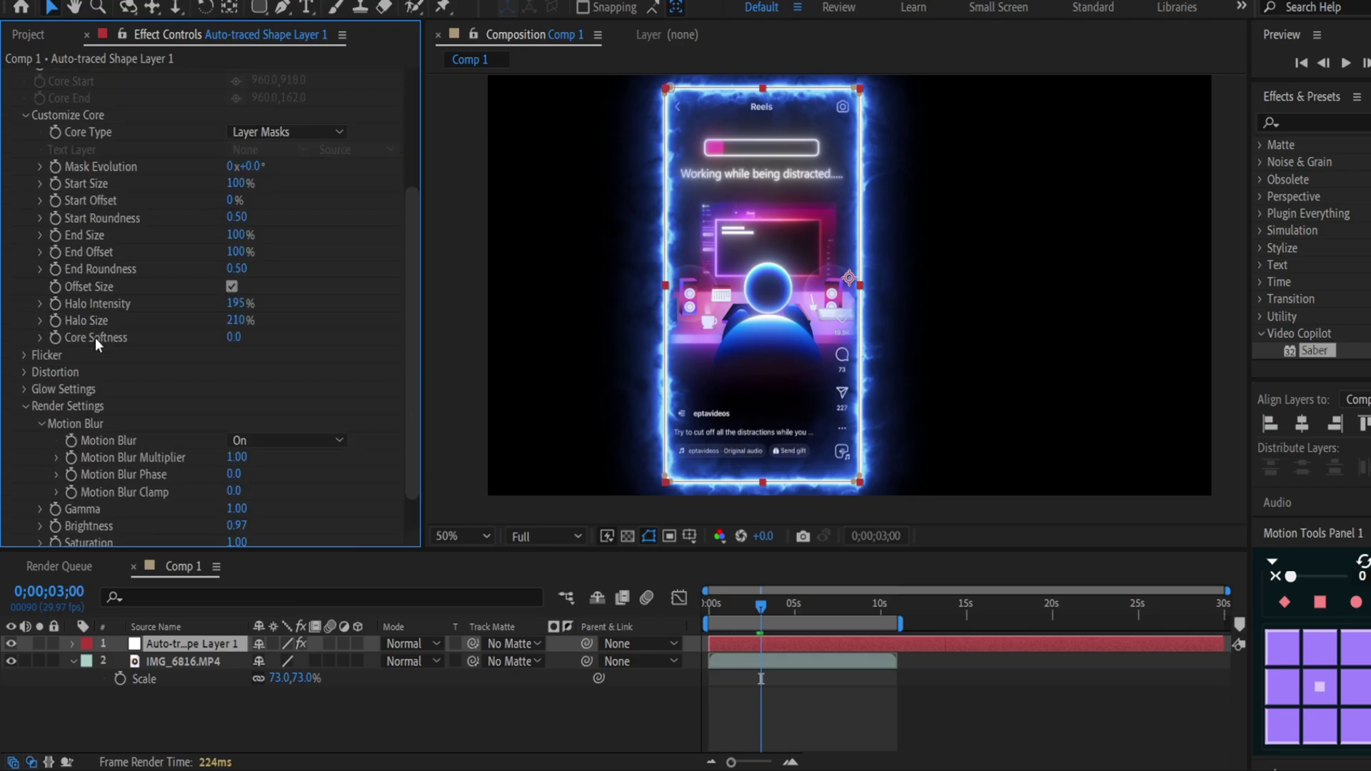
scroll(107, 326, "up", 3)
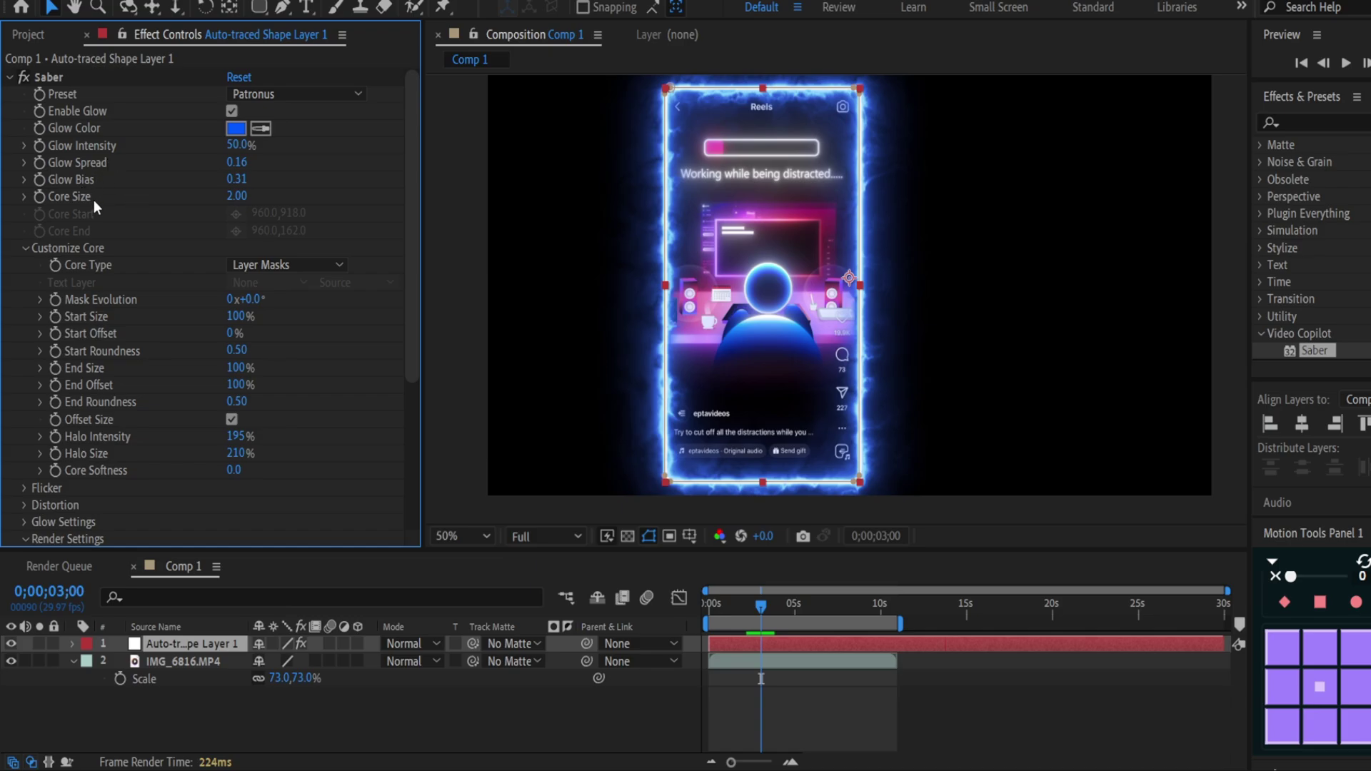
- Tune Saber to 53% intensity, 0.12 spread, 0.16 bias, 1.00 core size, then preview
left_click_drag(240, 196, 240, 162)
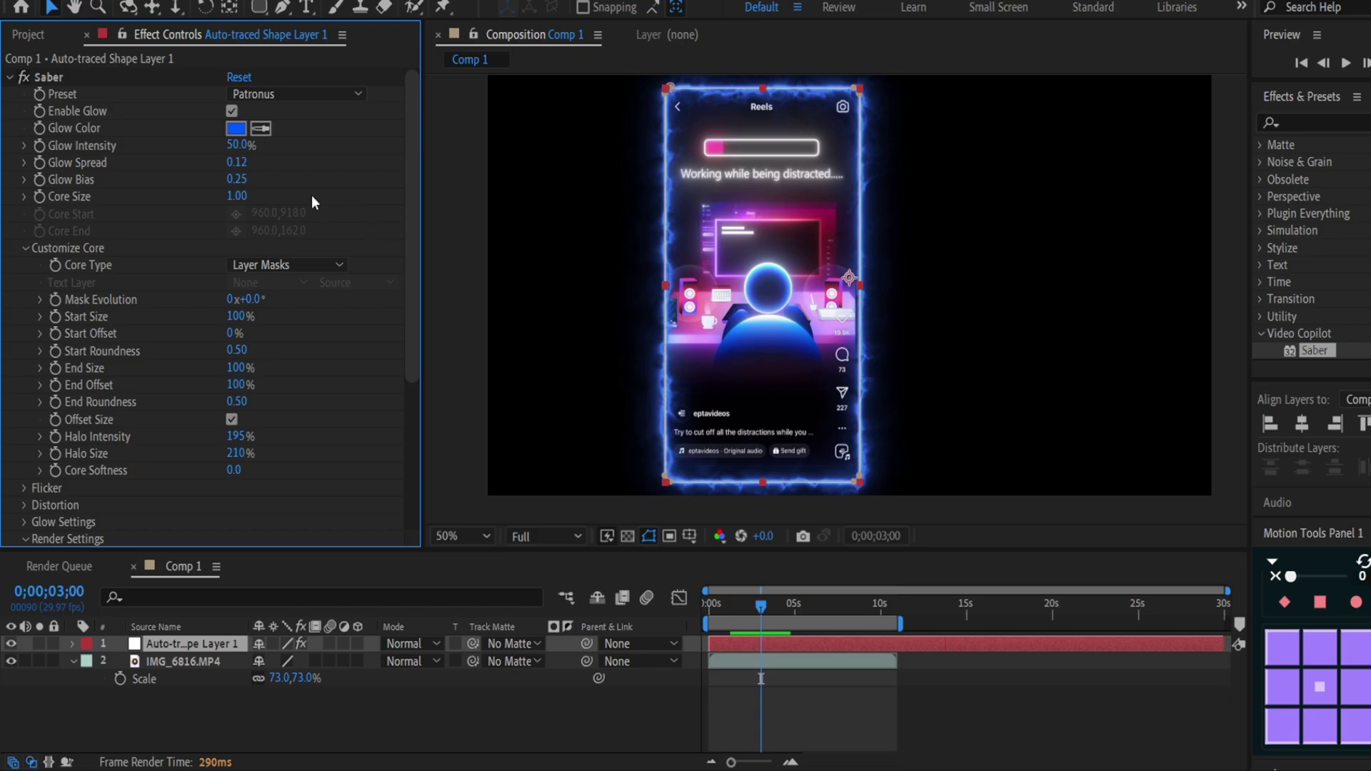
key("ctrl+z")
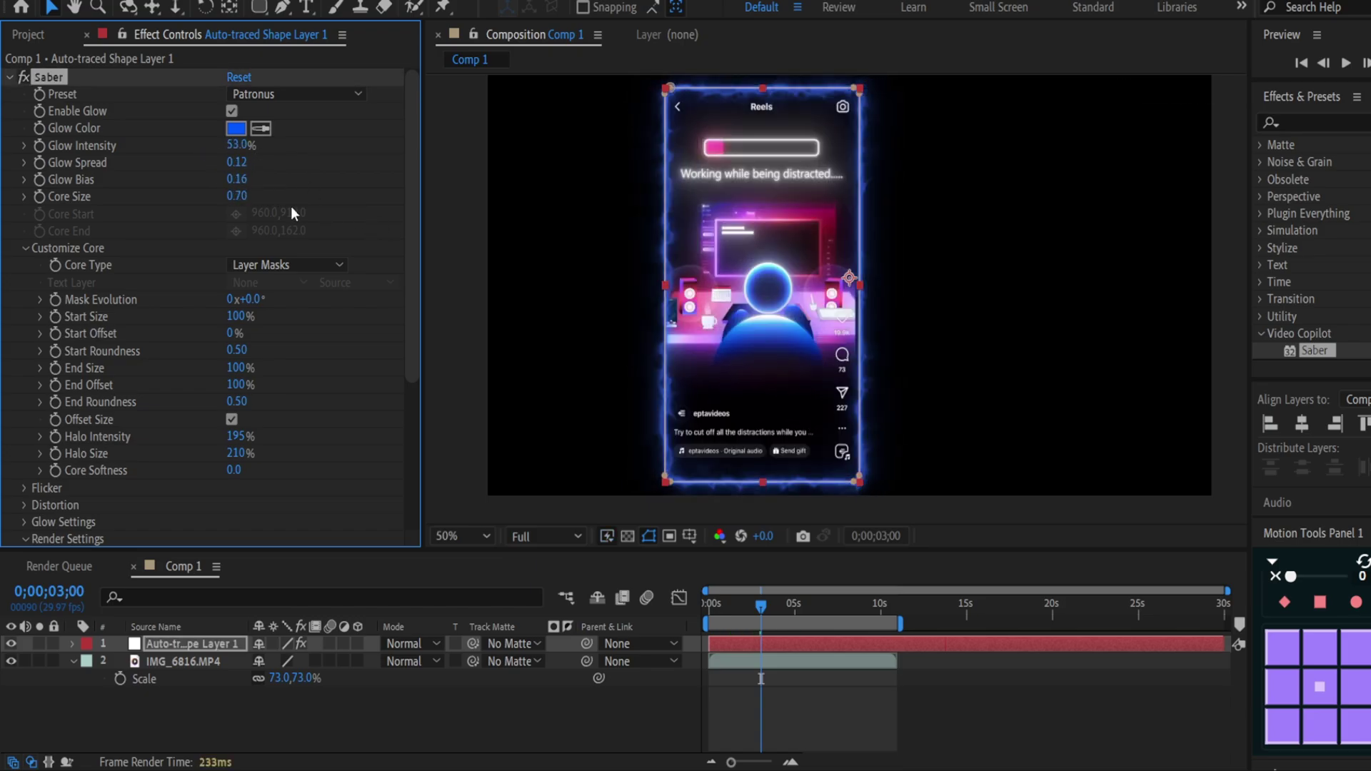
key("ctrl+shift+z")
key("space")
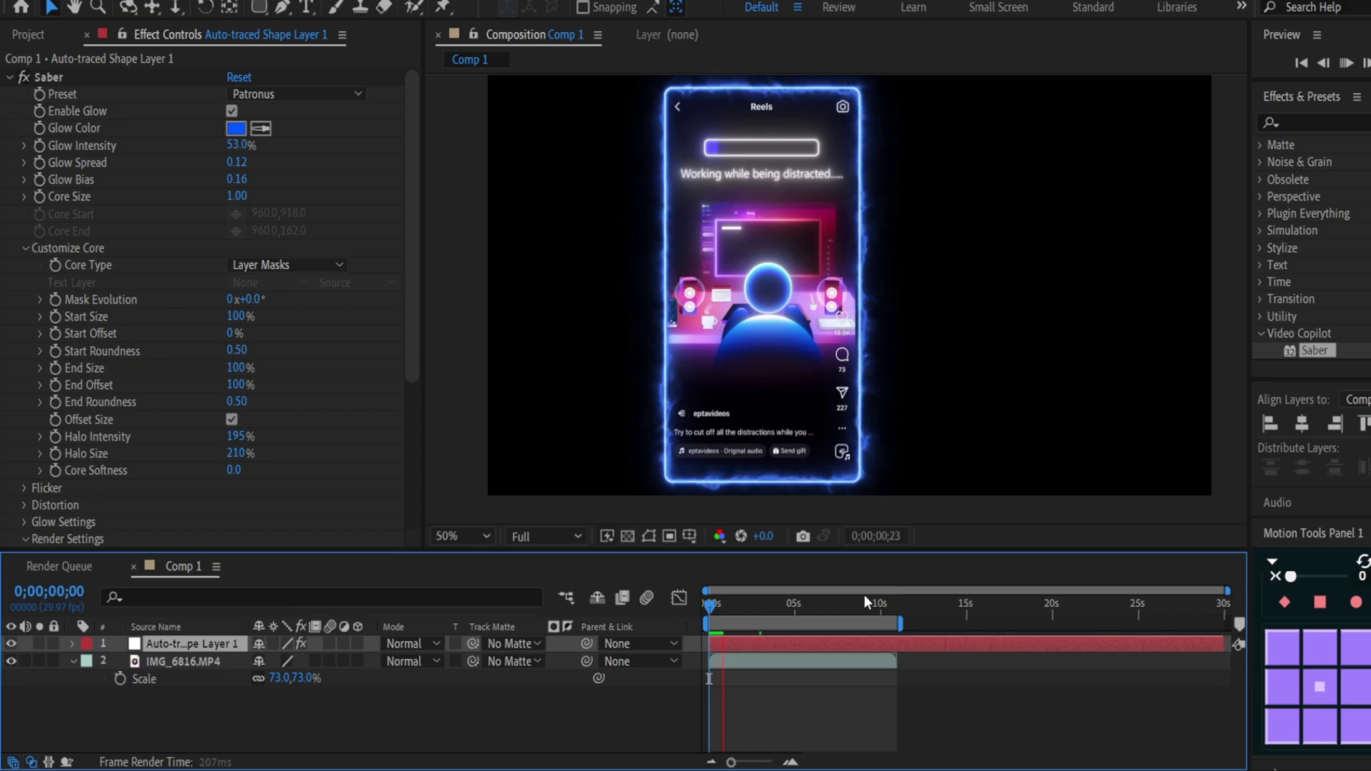
scroll(970, 409, "down", 1)
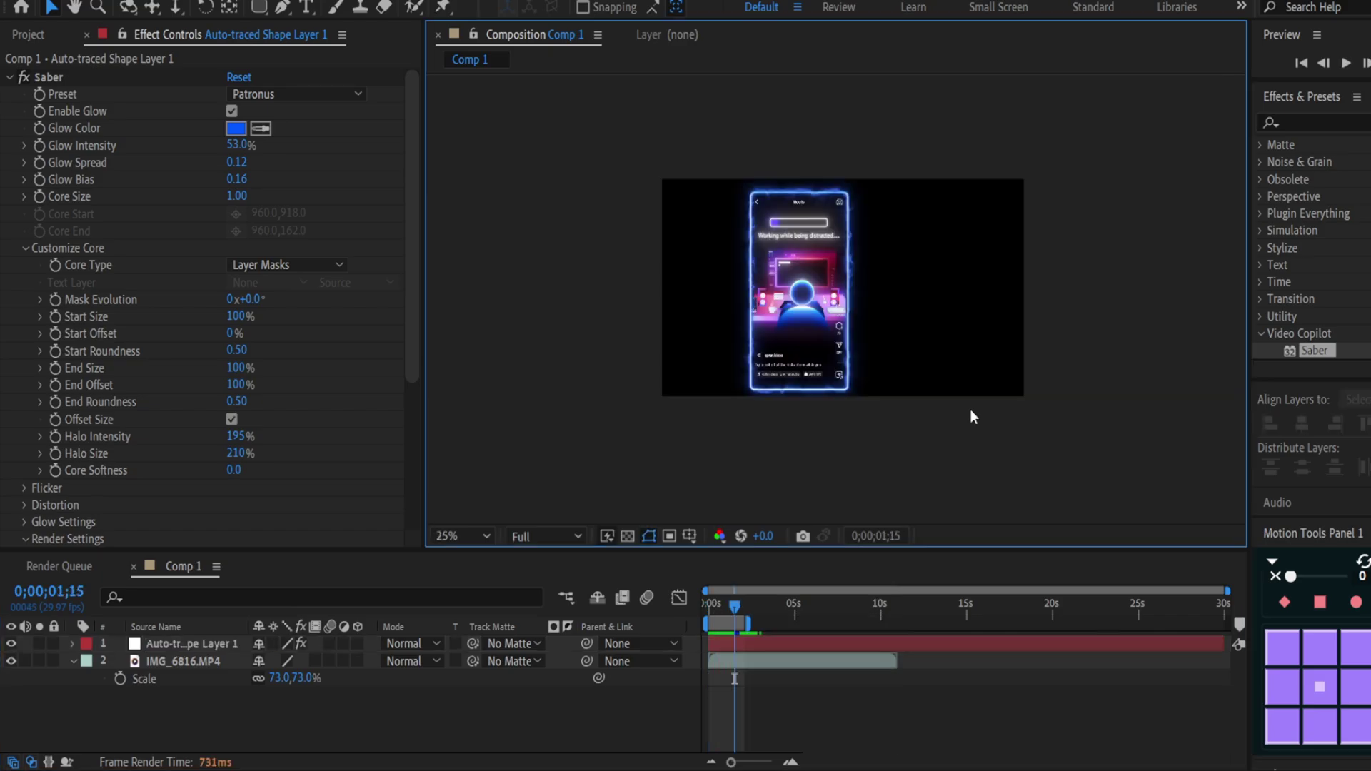
scroll(811, 248, "up", 1)
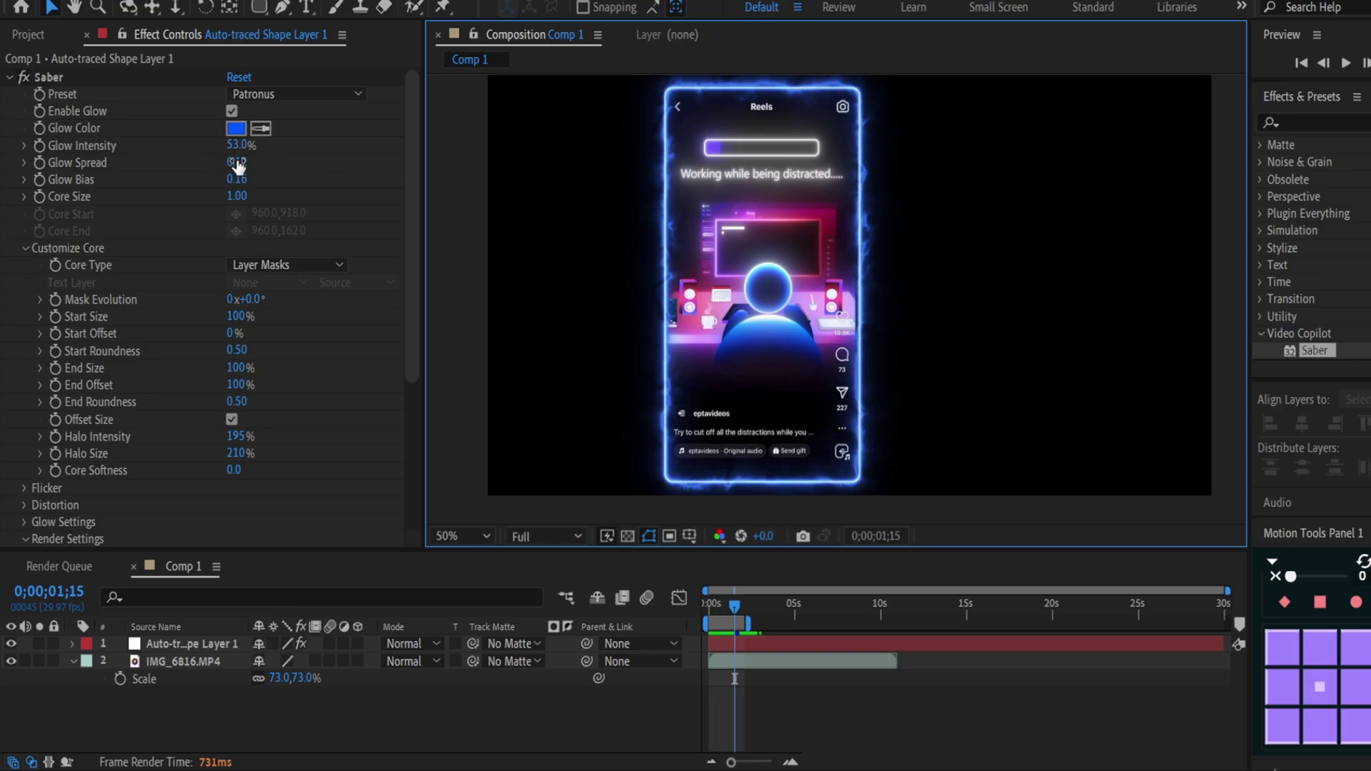
scroll(393, 209, "down", 3)
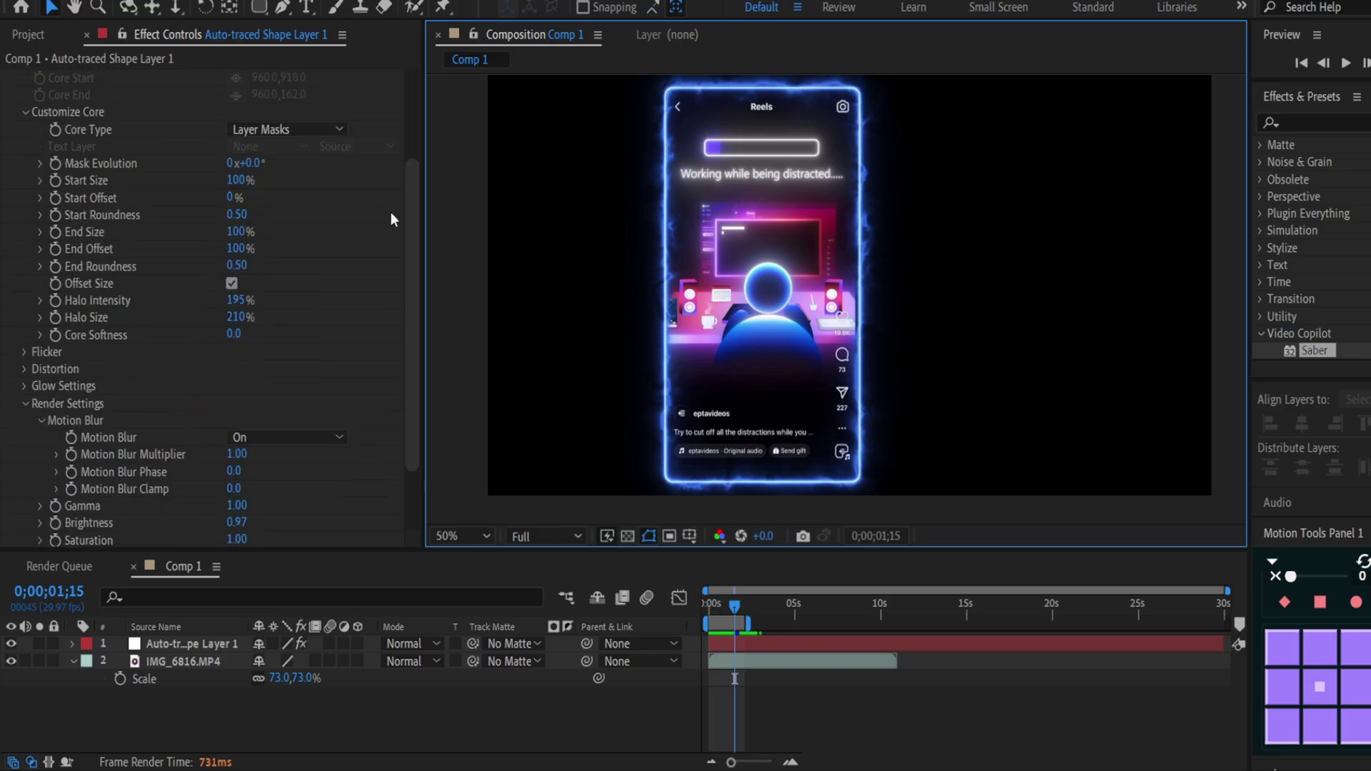
scroll(395, 215, "down", 2)
scroll(395, 215, "up", 5)
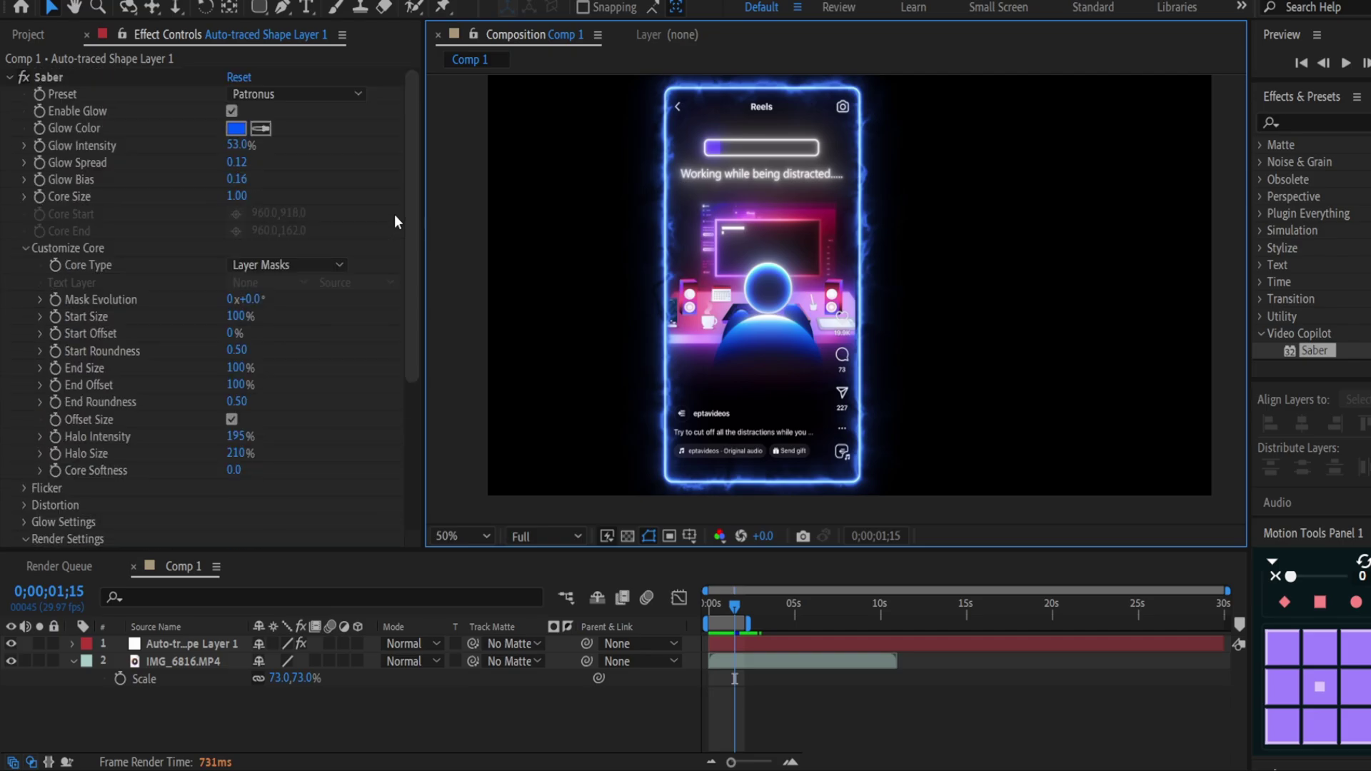